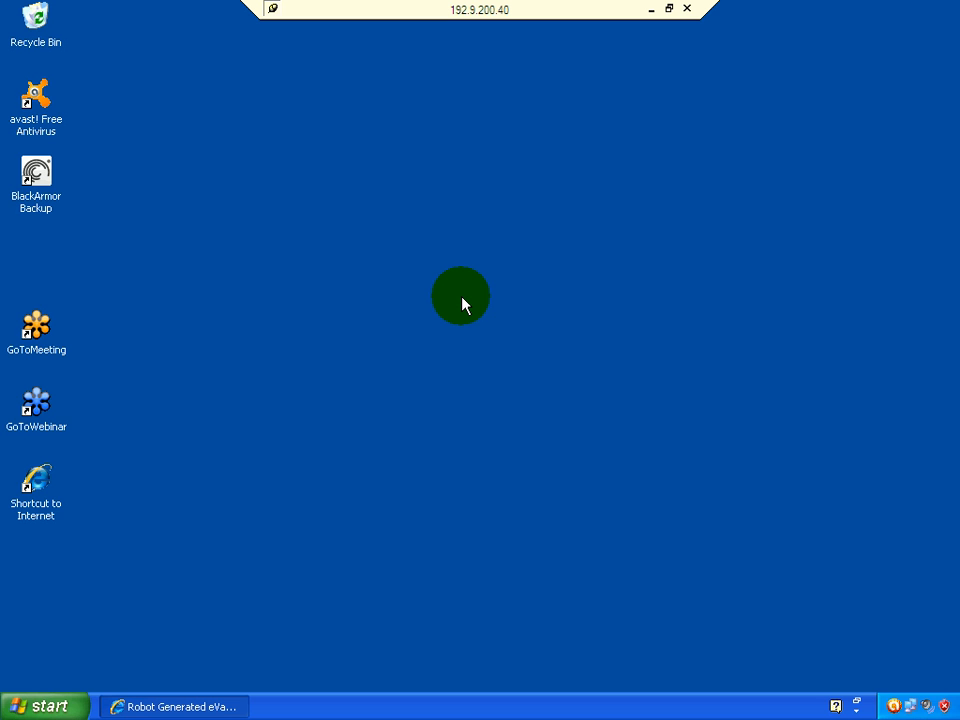
Download evalid9.exe from the install link in the eValid DEMO key e-mail in Internet Explorer and run the installer
left_click(182, 704)
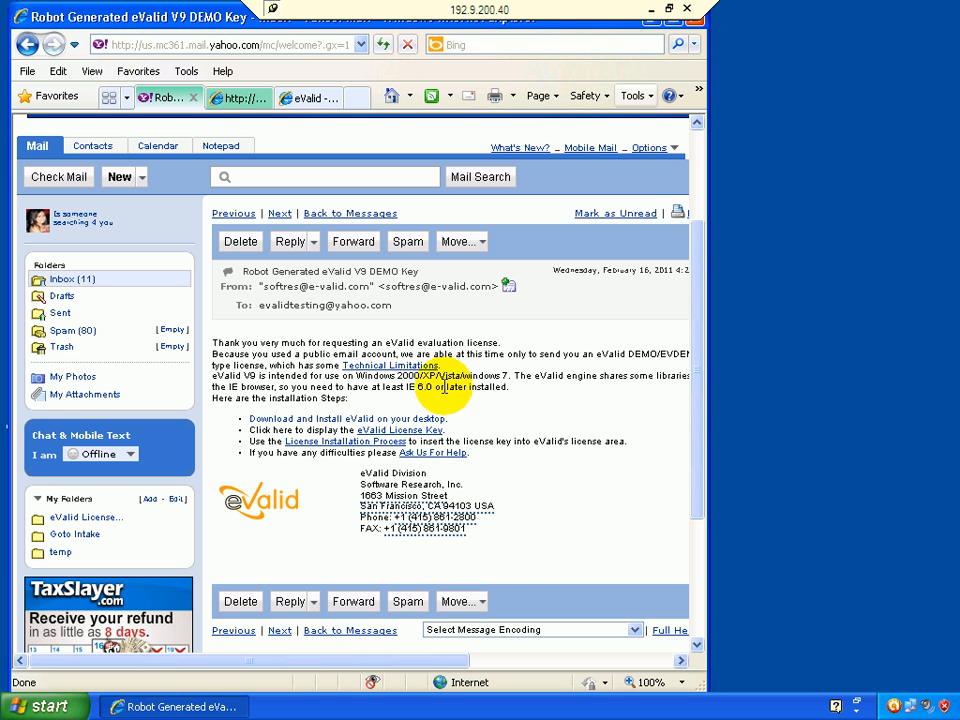
left_click(373, 420)
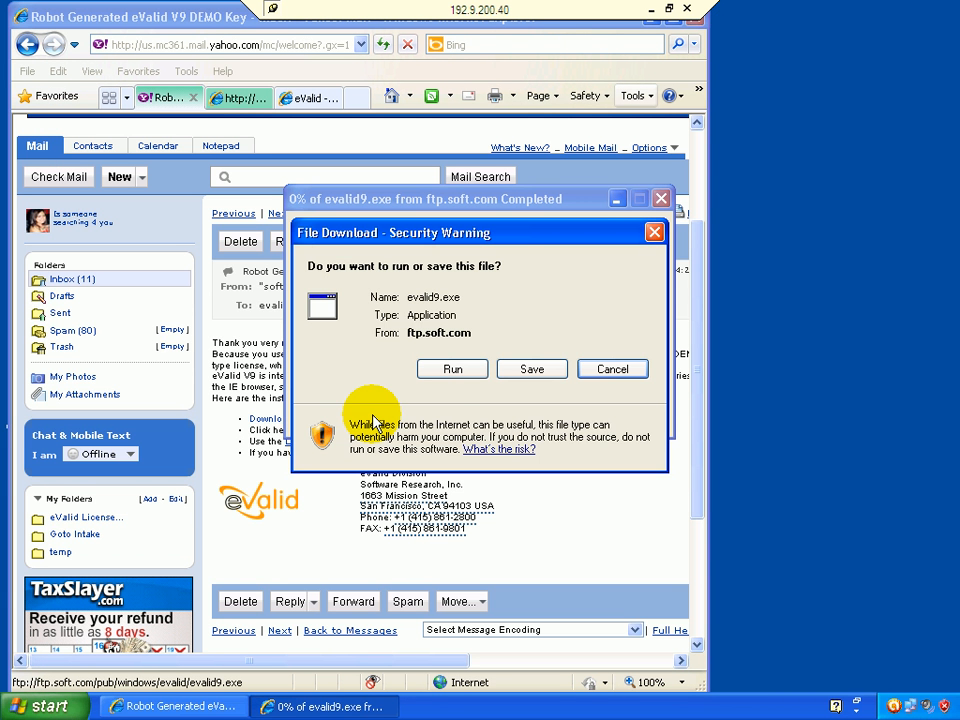
left_click(452, 370)
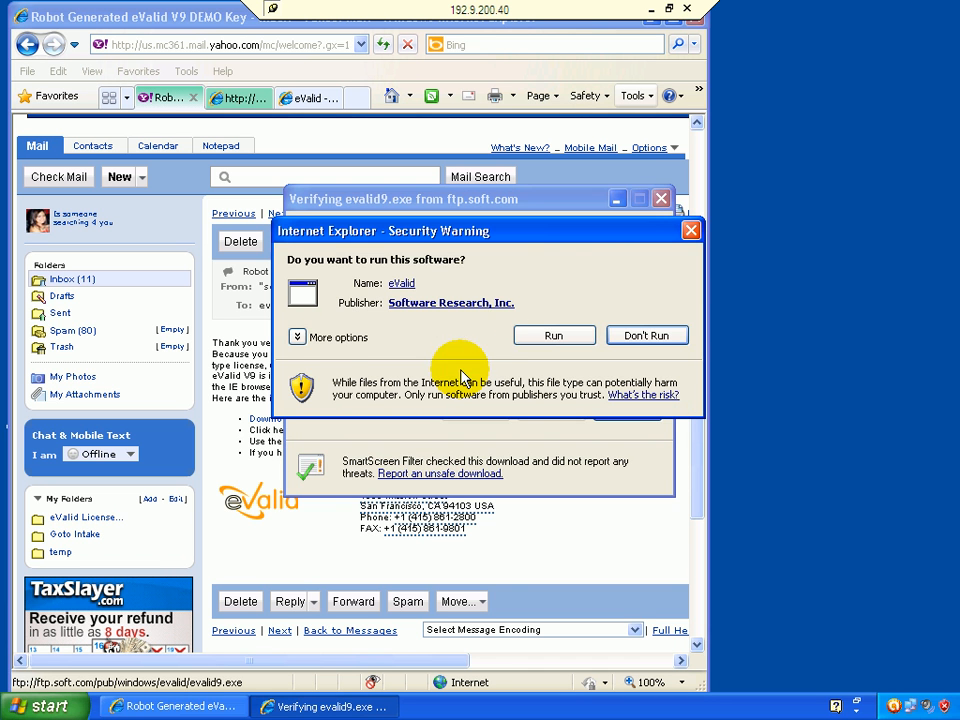
left_click(538, 352)
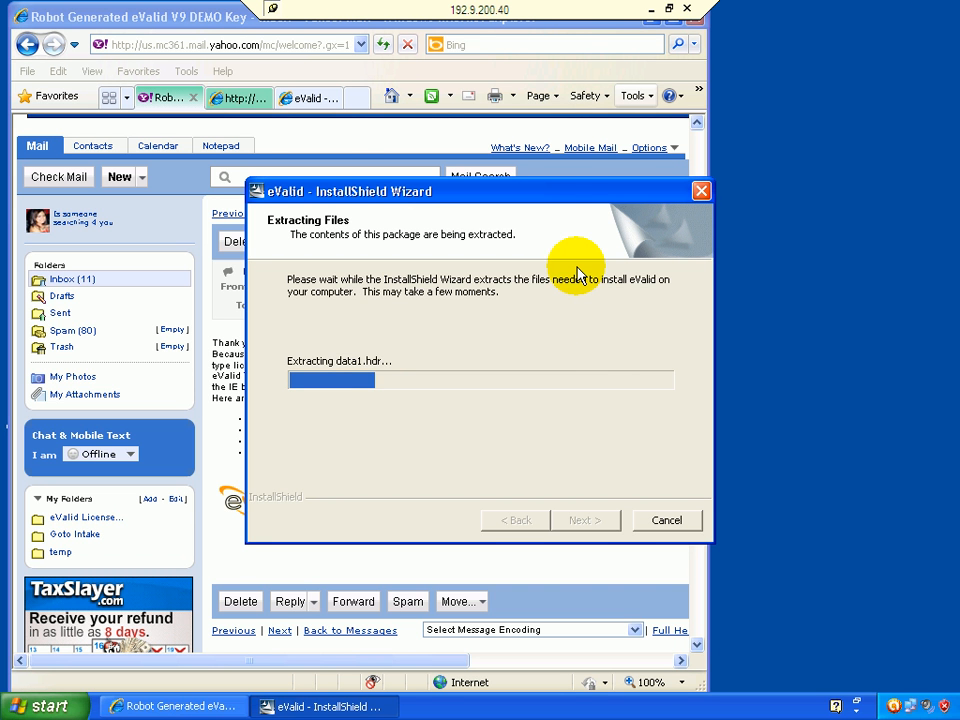
left_click(650, 24)
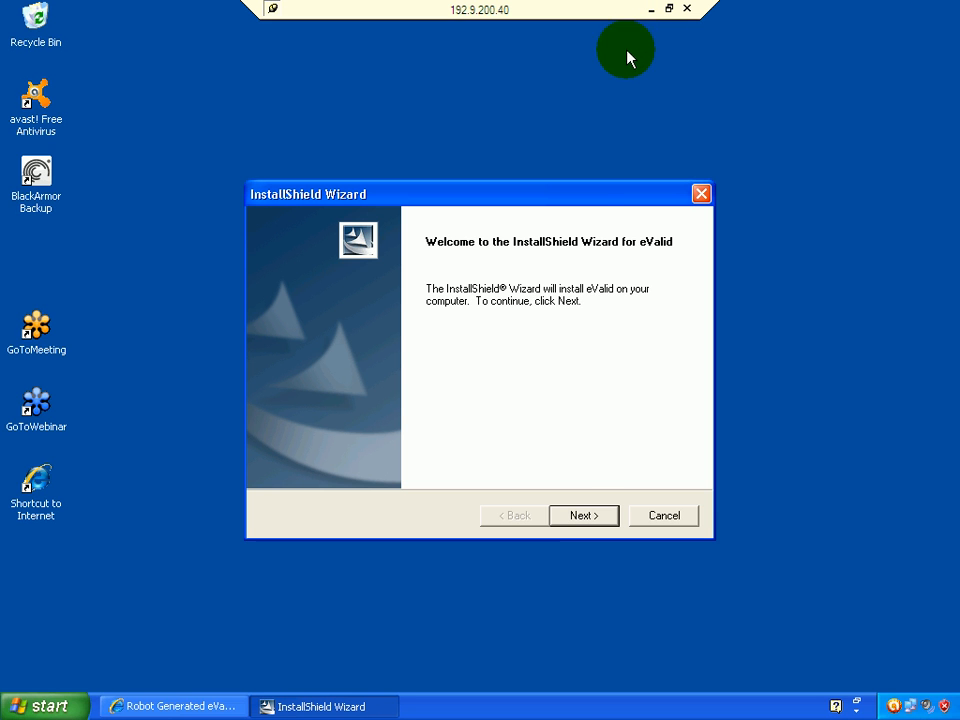
Accept the license agreement and install eValid under C:\Program Files\Software Research with desktop and toolbar shortcuts and launch after installation
left_click(583, 515)
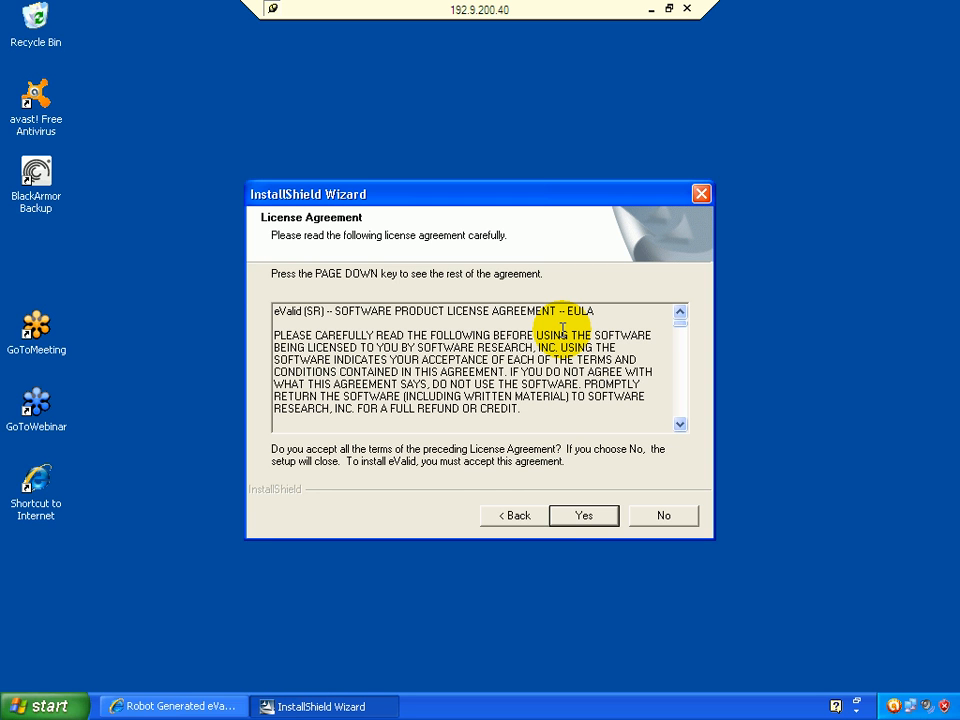
scroll(681, 342, "down", 8)
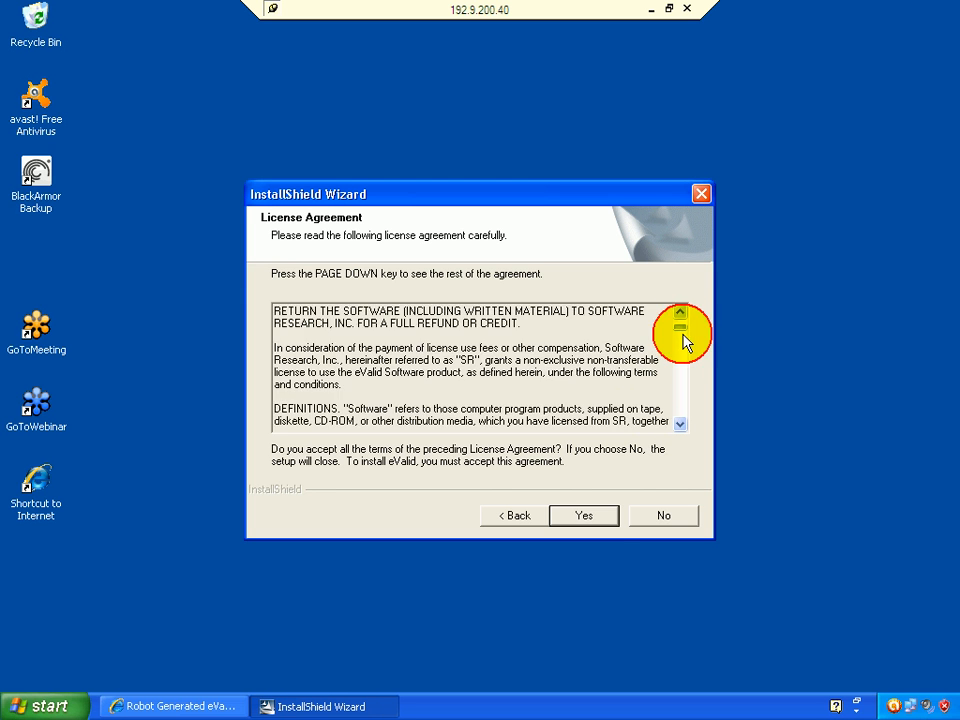
left_click(584, 516)
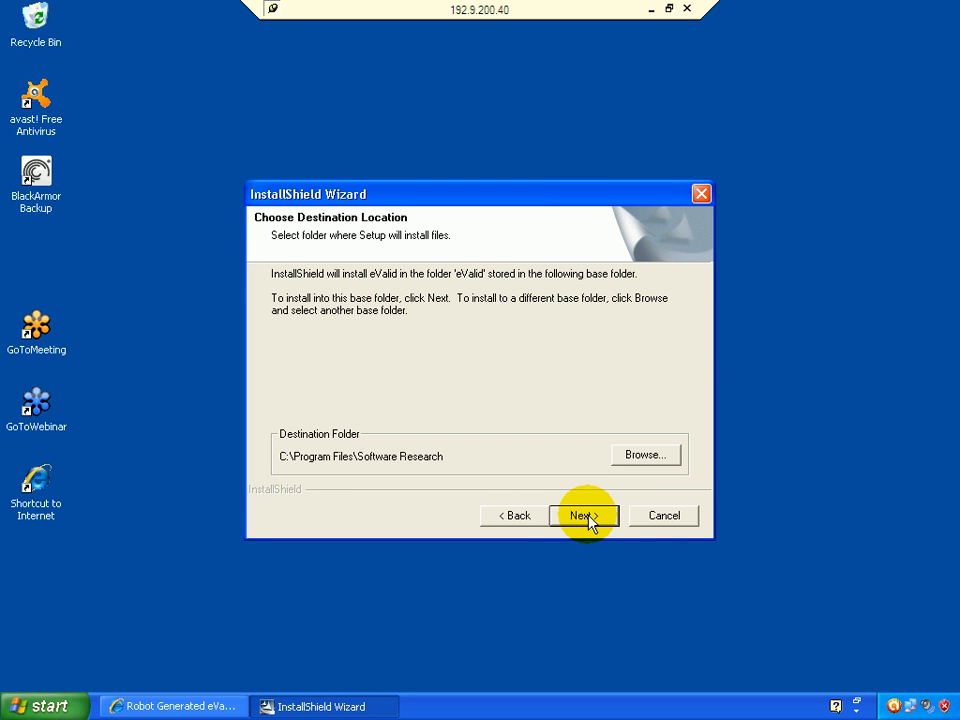
left_click(586, 520)
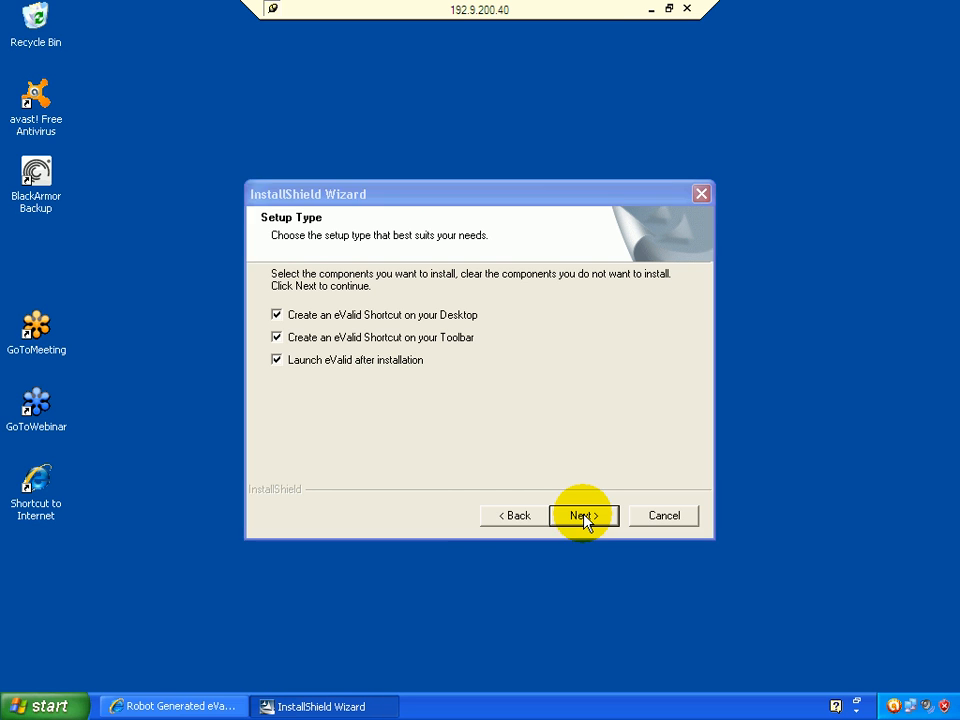
left_click(585, 517)
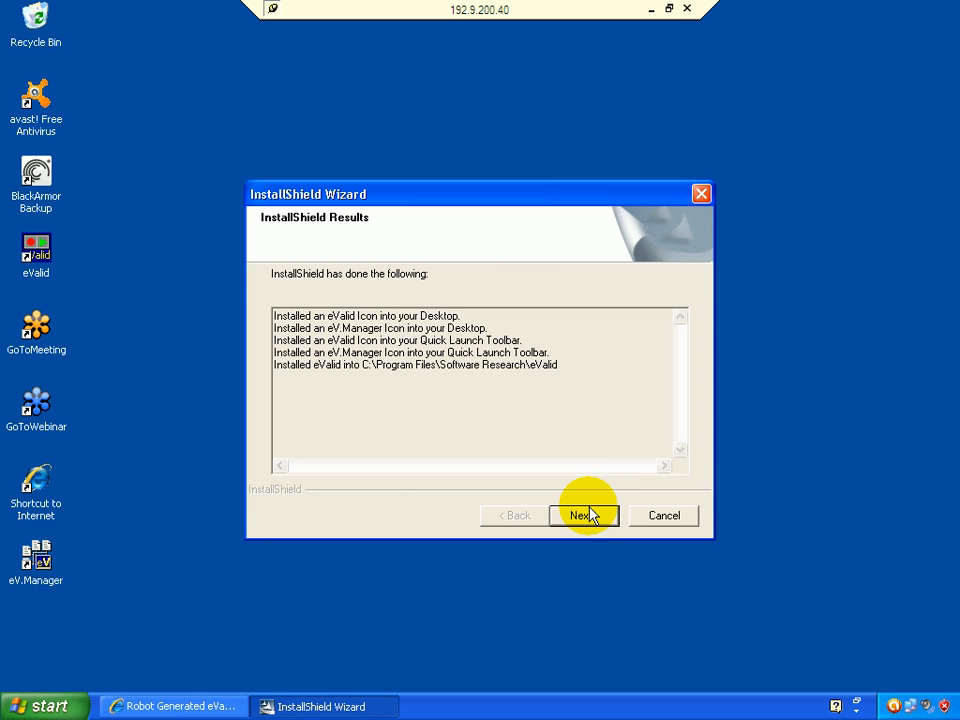
left_click(594, 516)
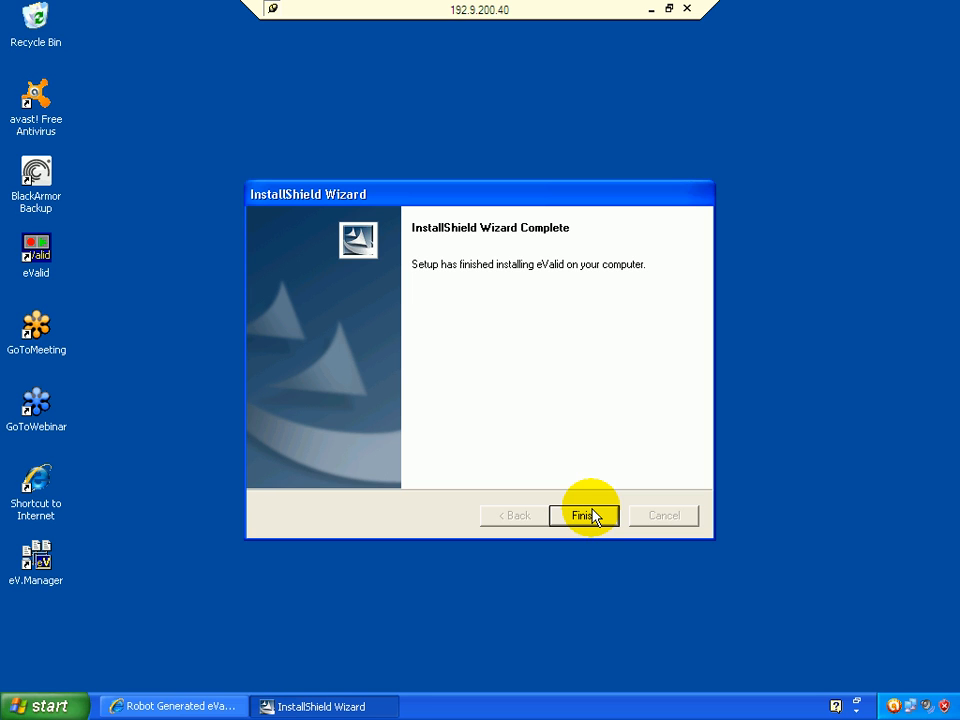
left_click(594, 516)
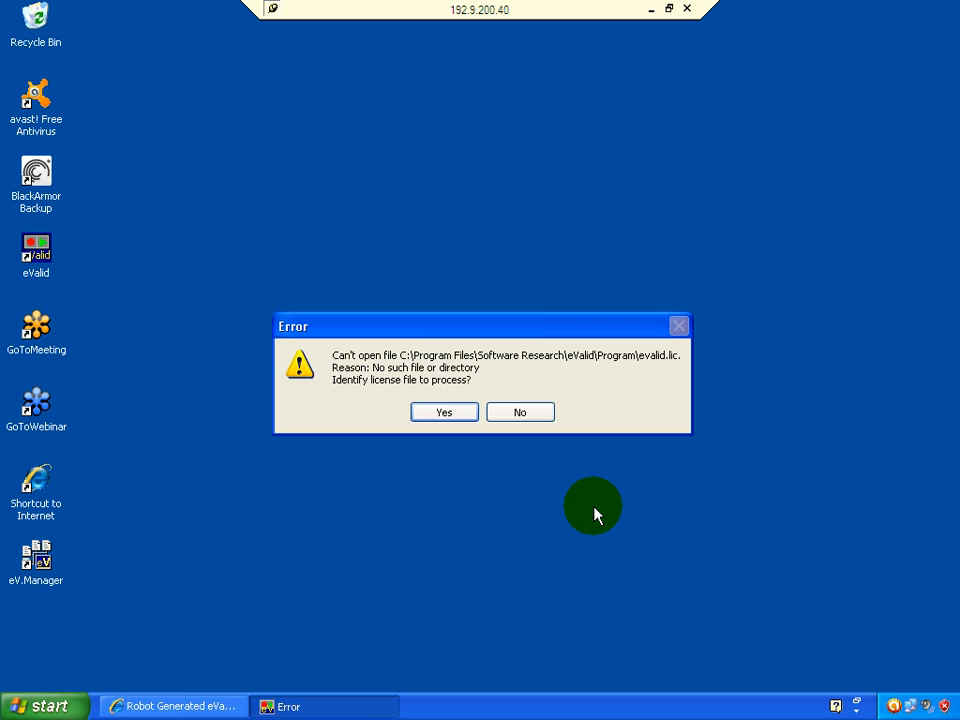
Decline to identify a license file and acknowledge the license error so that eValid opens
left_click(550, 418)
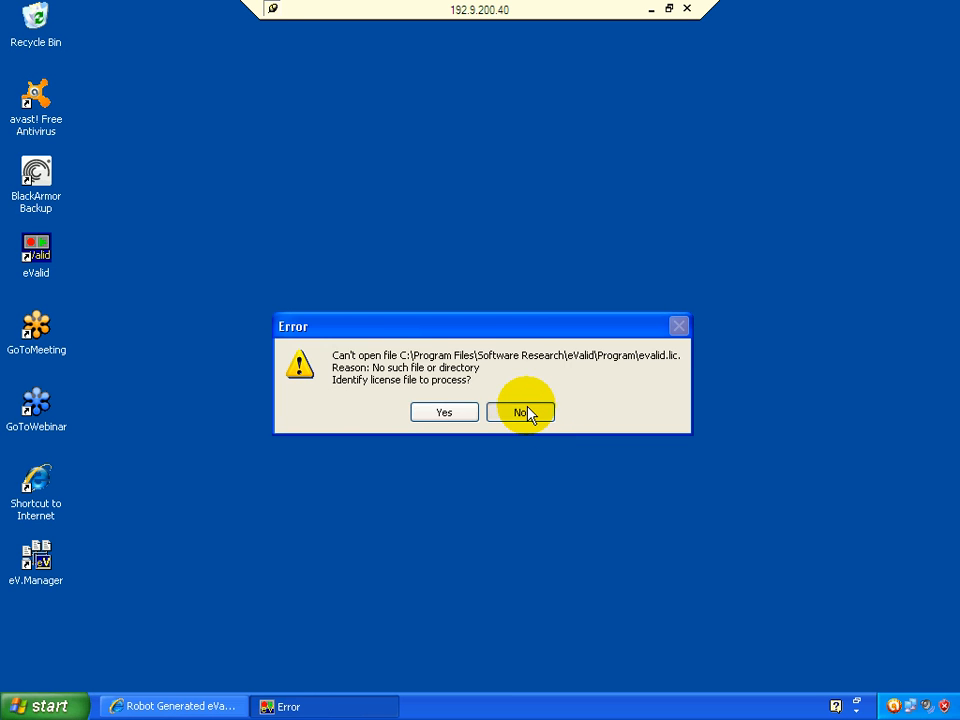
left_click(525, 411)
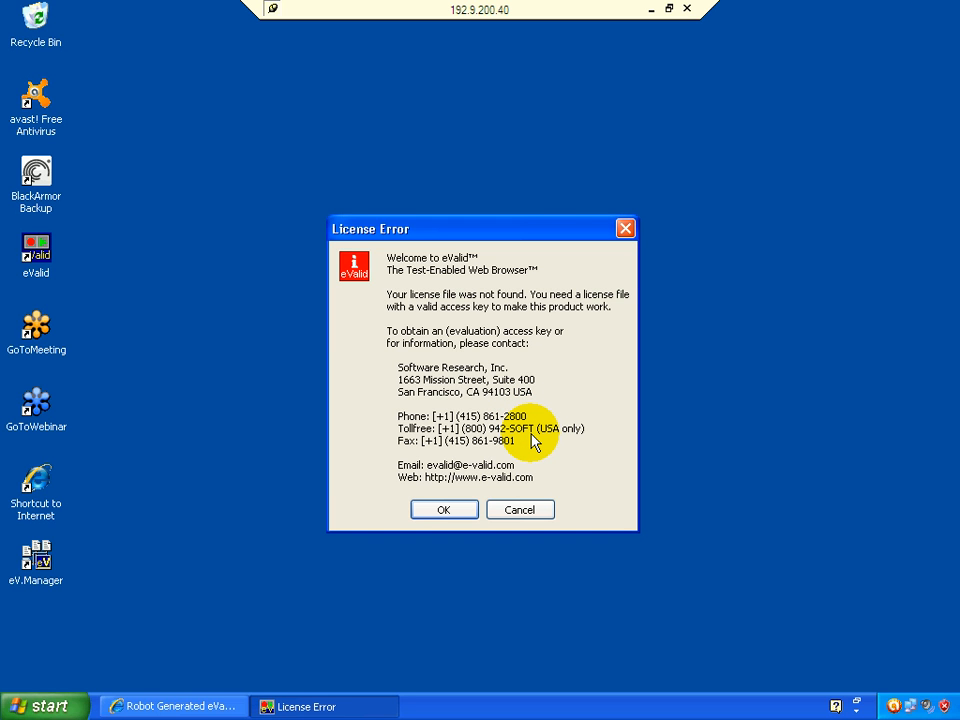
left_click(441, 512)
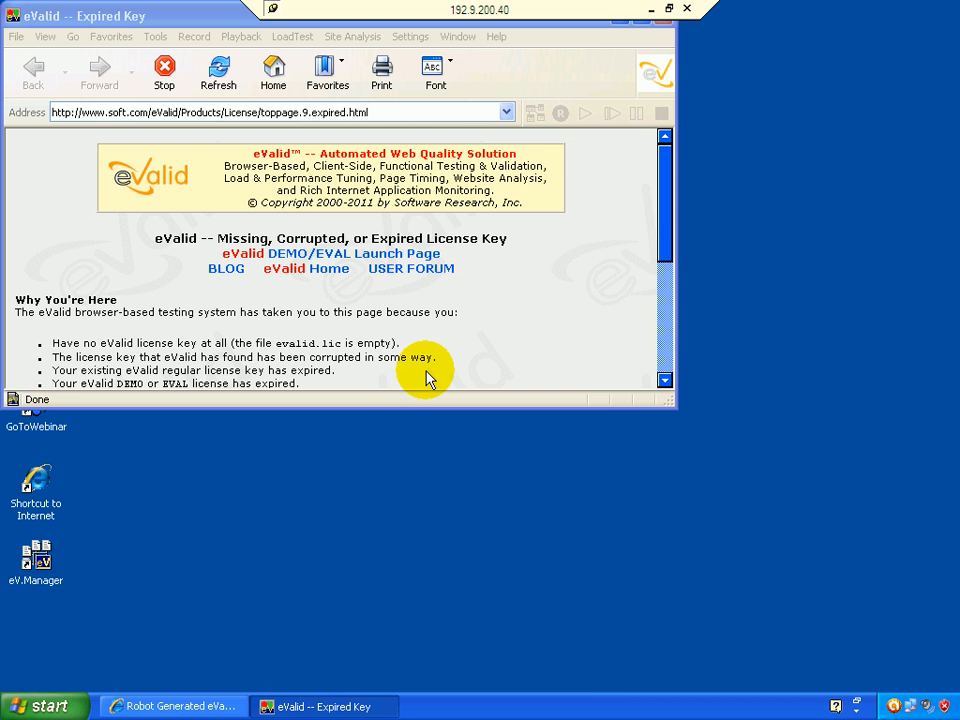
Open eValid's Manage License editor, dismissing the notice about the unreadable license file
left_click(499, 40)
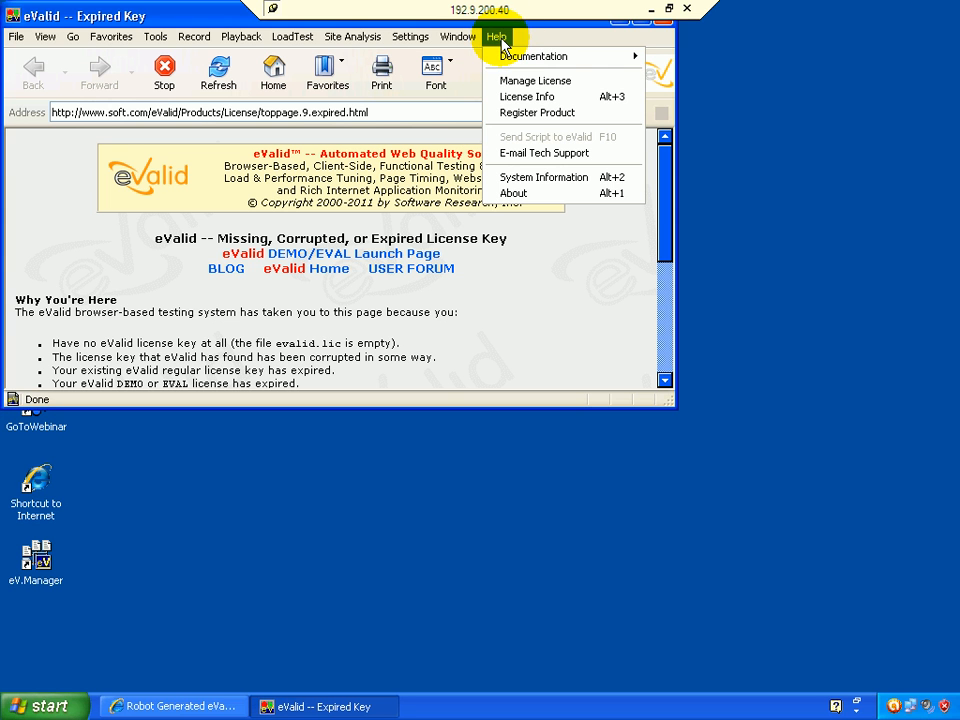
left_click(527, 84)
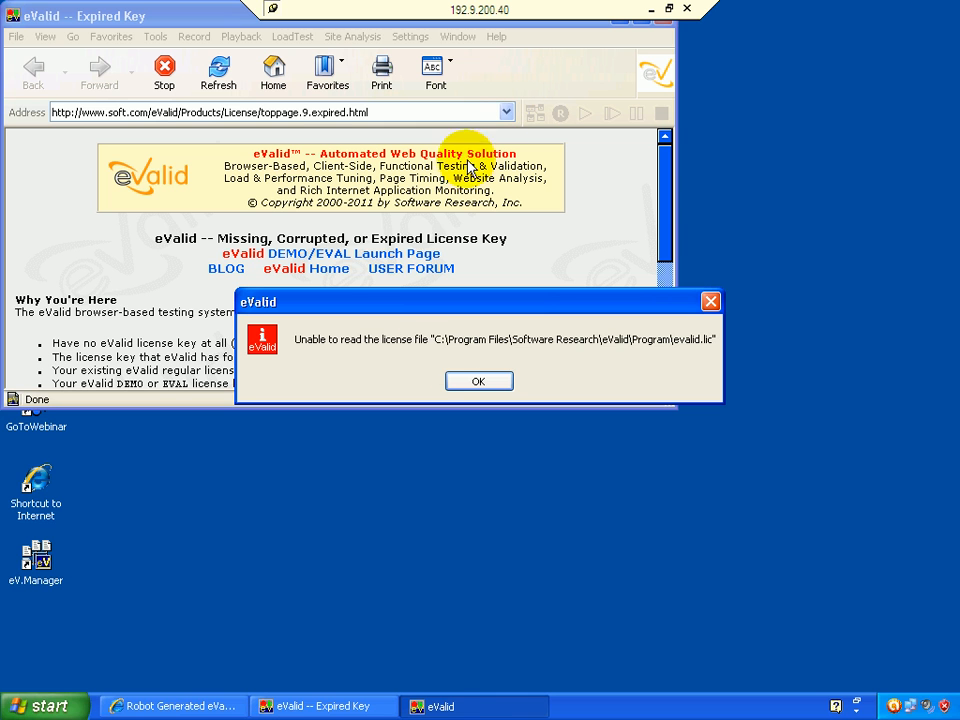
left_click(478, 383)
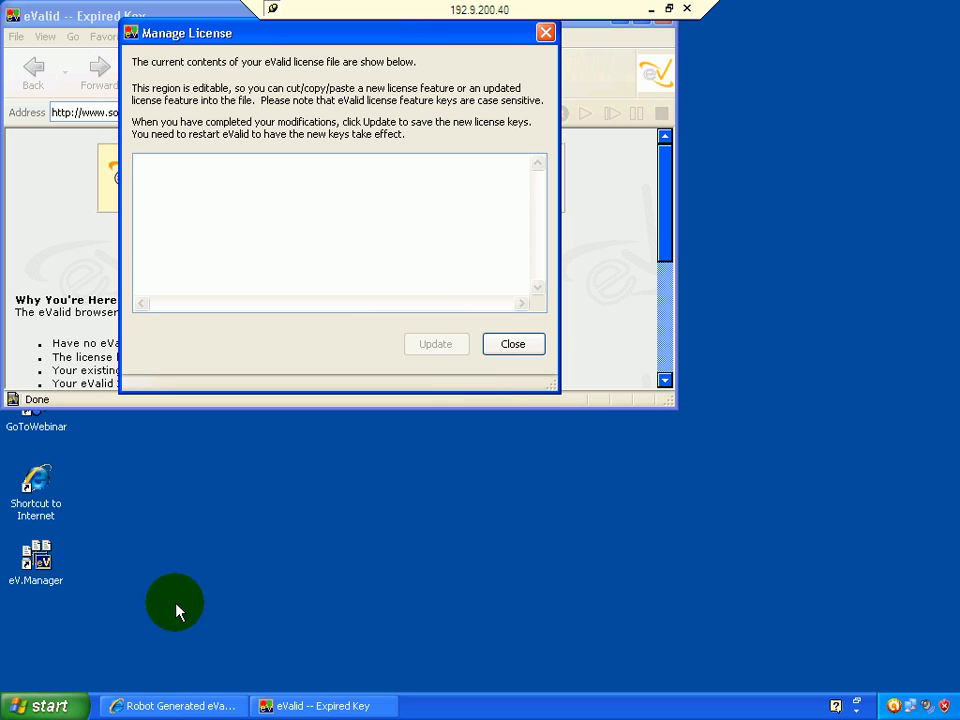
Copy the EVAL license key from the License Keys table on the eValid License Summary page in the browser
left_click(197, 708)
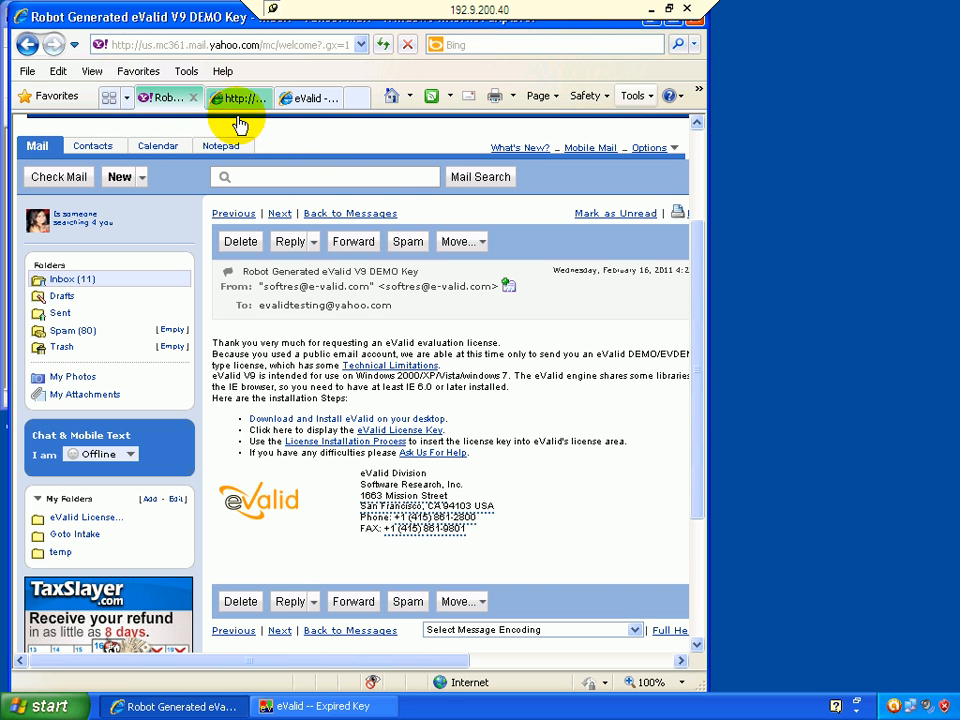
left_click(282, 101)
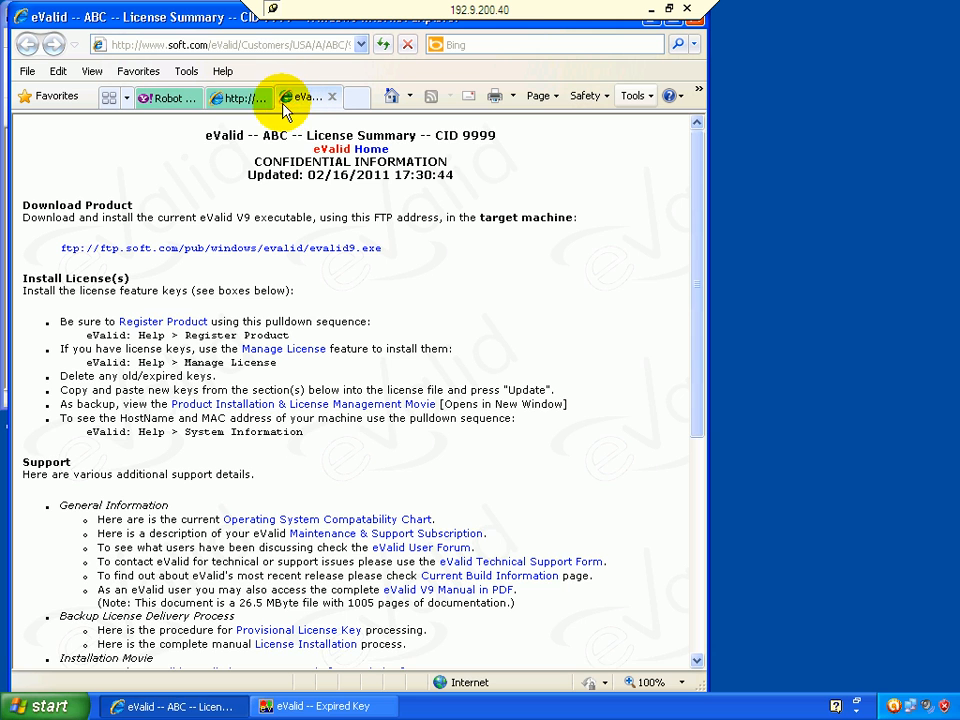
left_click(238, 102)
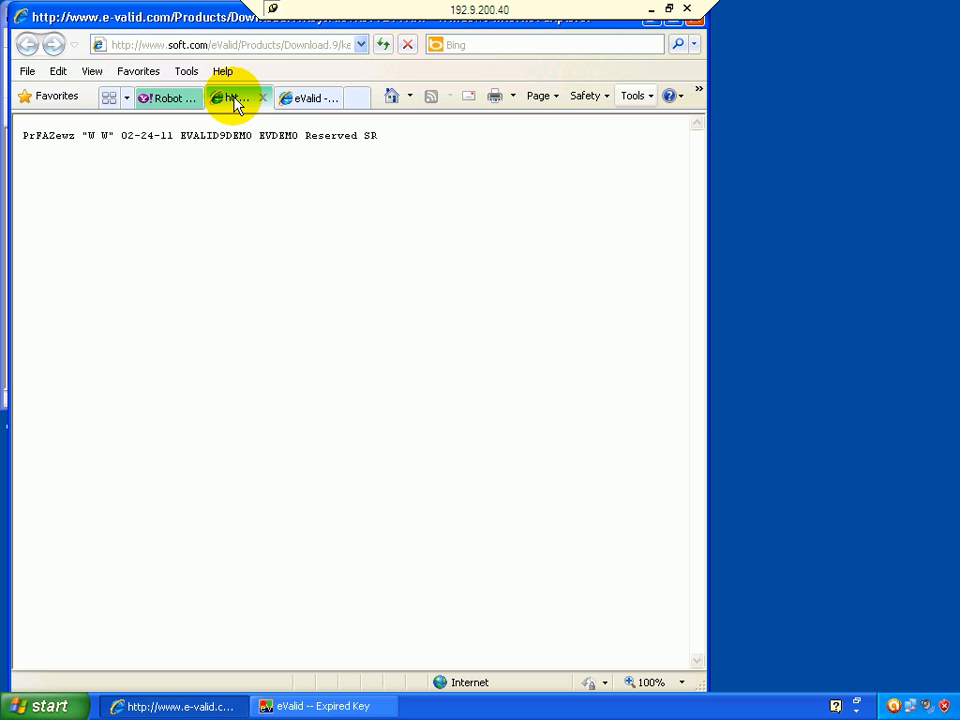
left_click(306, 99)
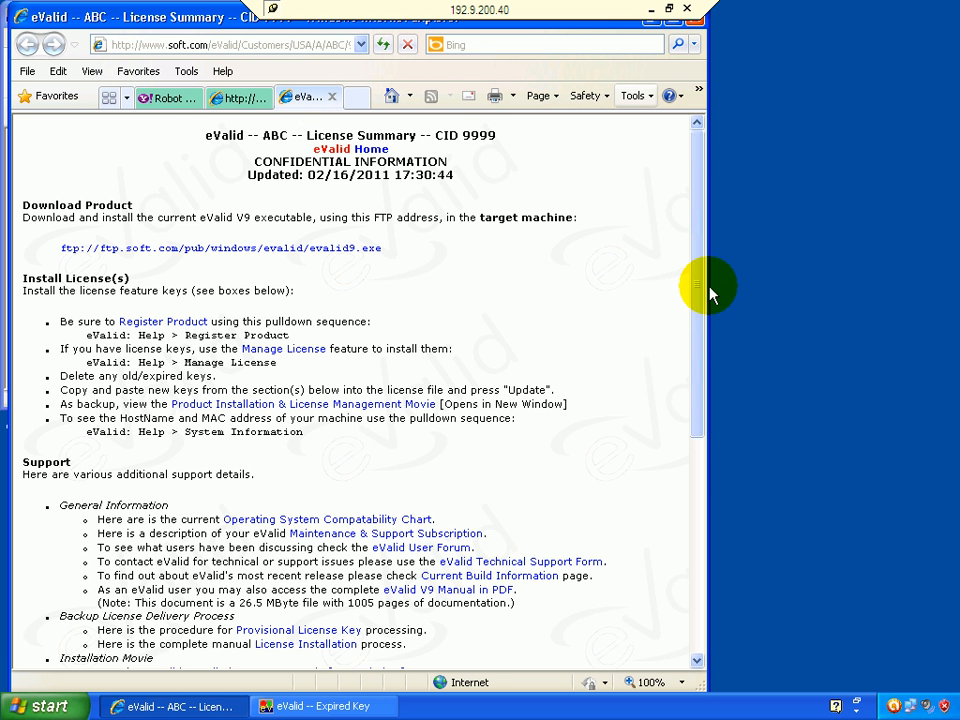
left_click_drag(710, 293, 690, 553)
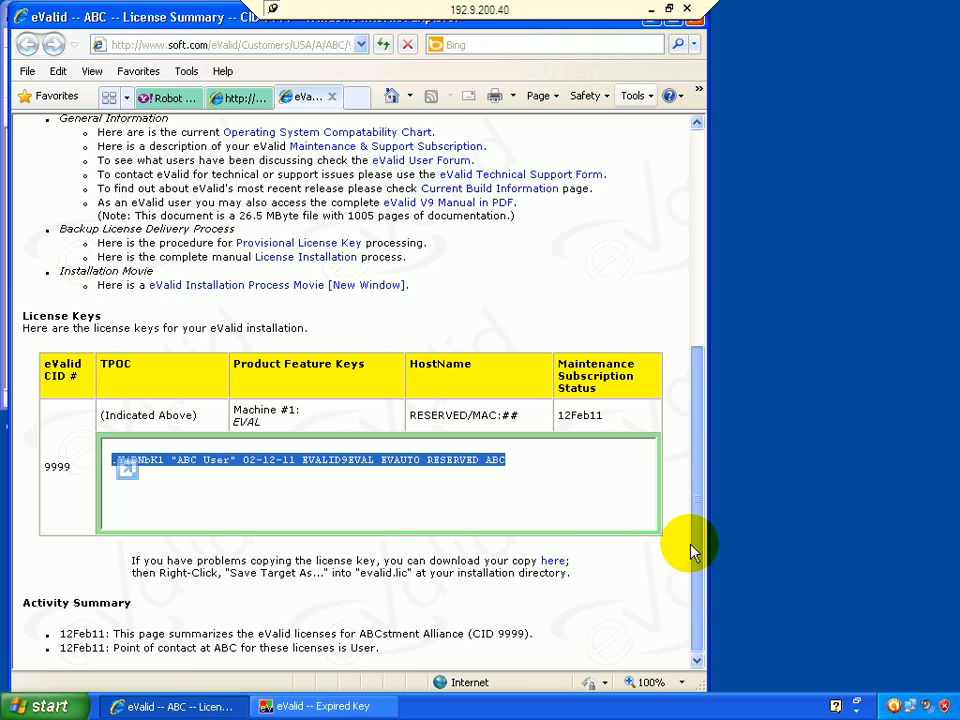
right_click(467, 481)
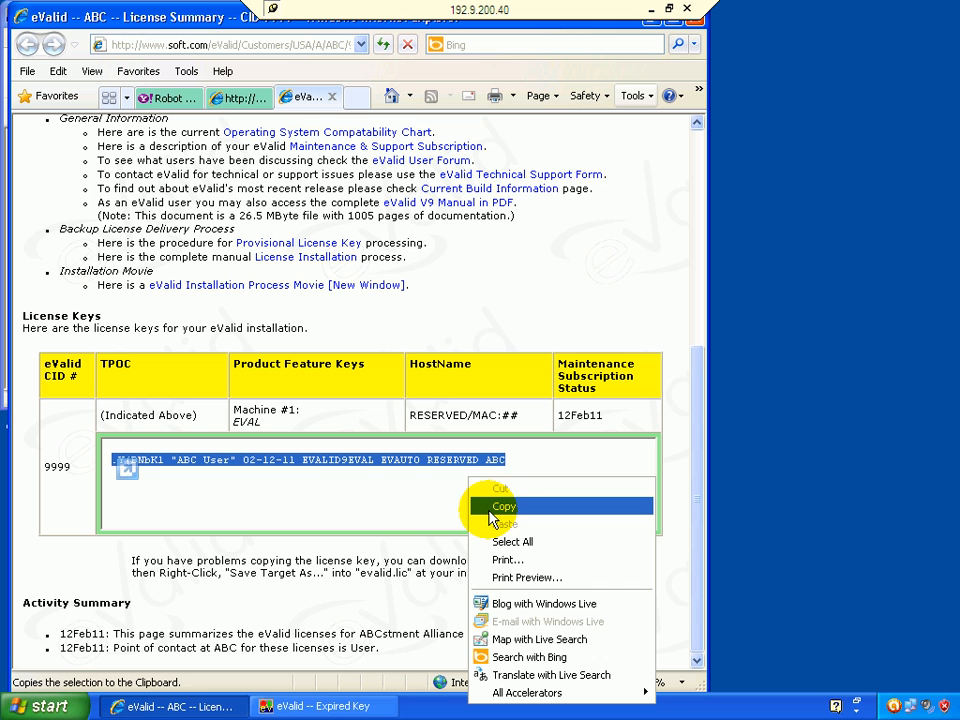
left_click(498, 507)
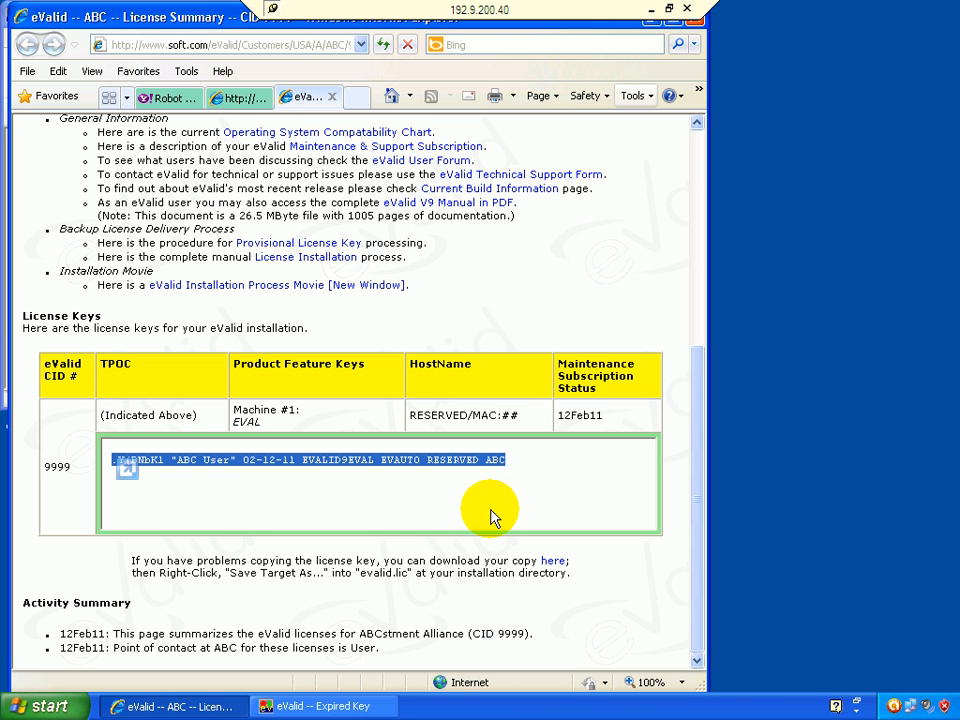
Paste the license key into eValid's Manage License editor and update the license file
left_click(358, 710)
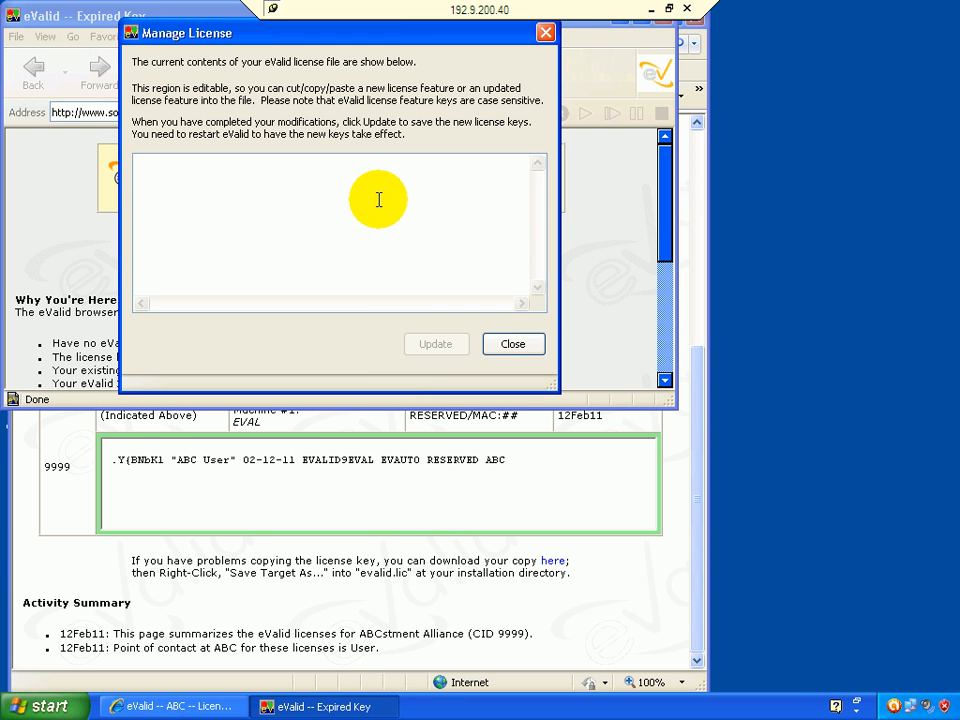
right_click(379, 199)
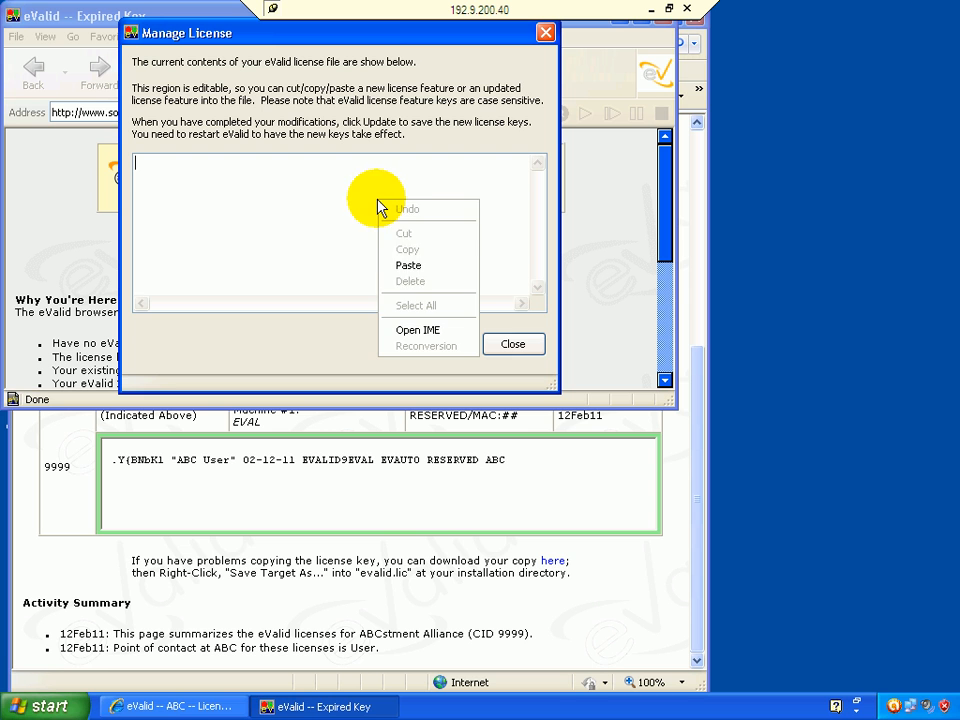
left_click(406, 267)
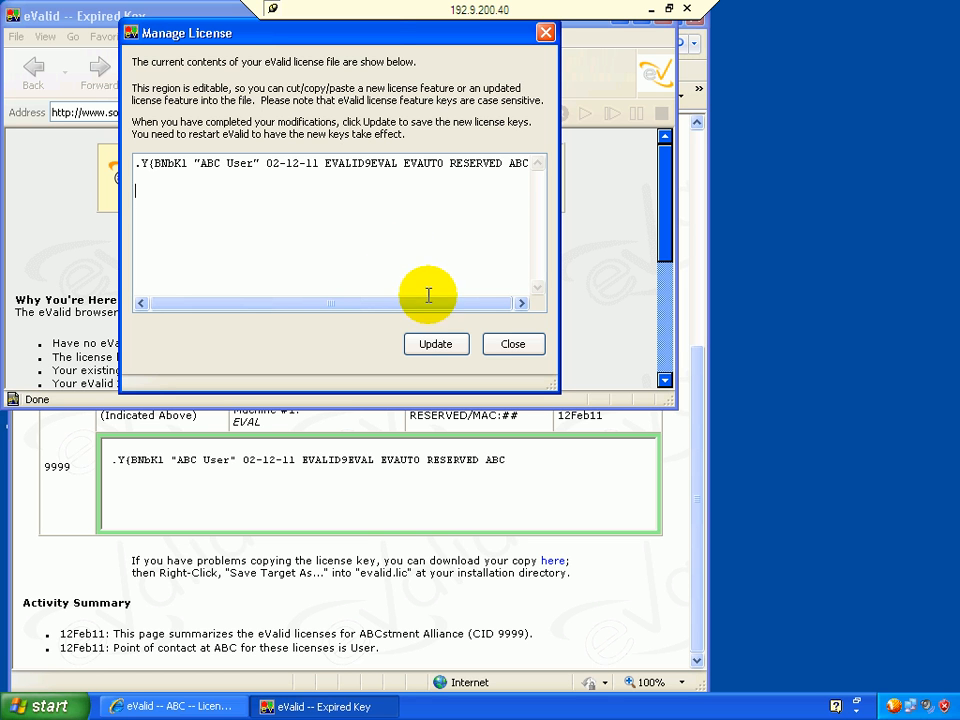
left_click(446, 346)
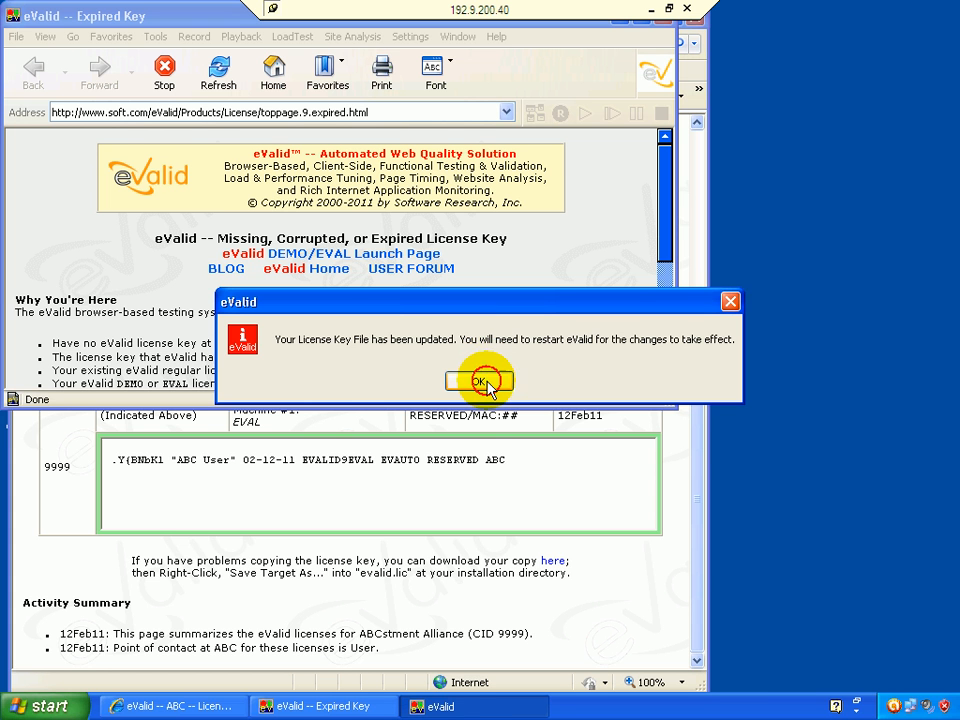
left_click(486, 380)
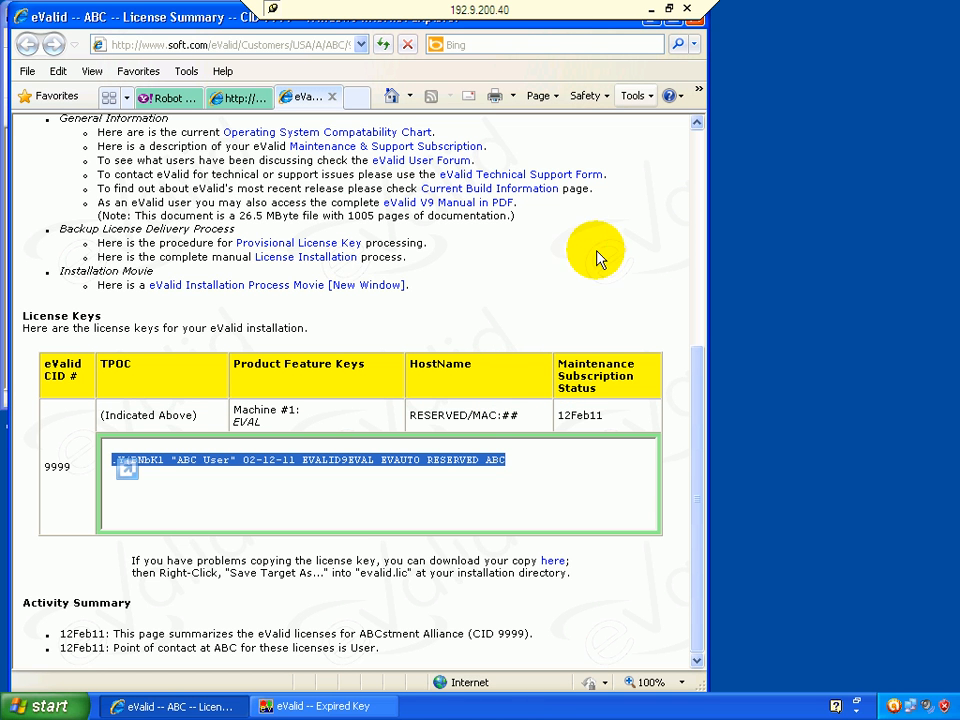
Close eValid and restart it from the desktop so the new license takes effect
left_click(651, 24)
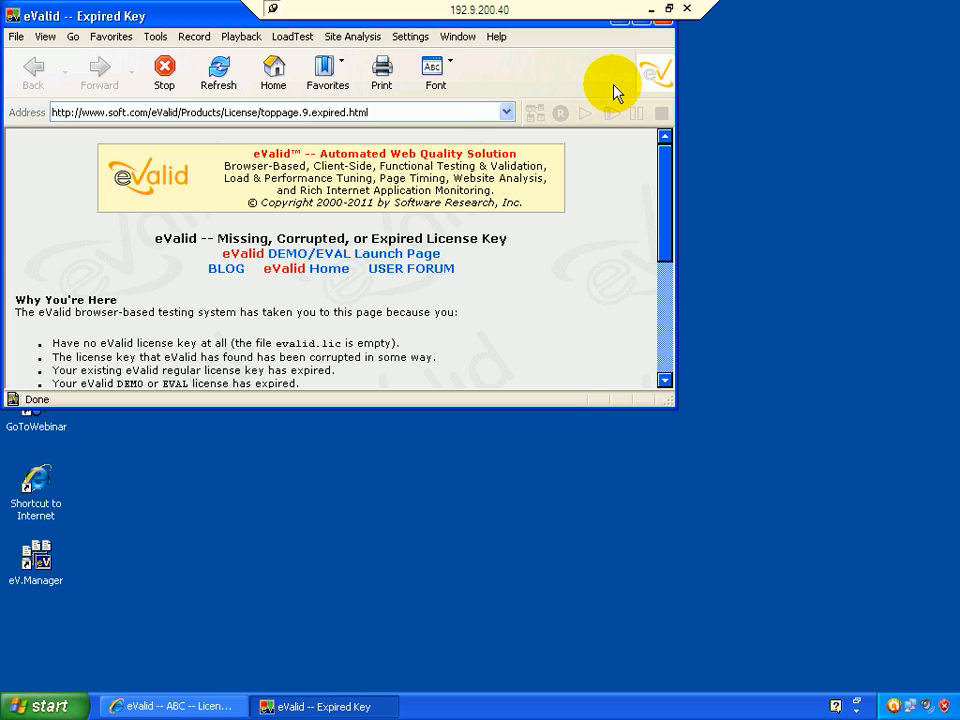
left_click(665, 20)
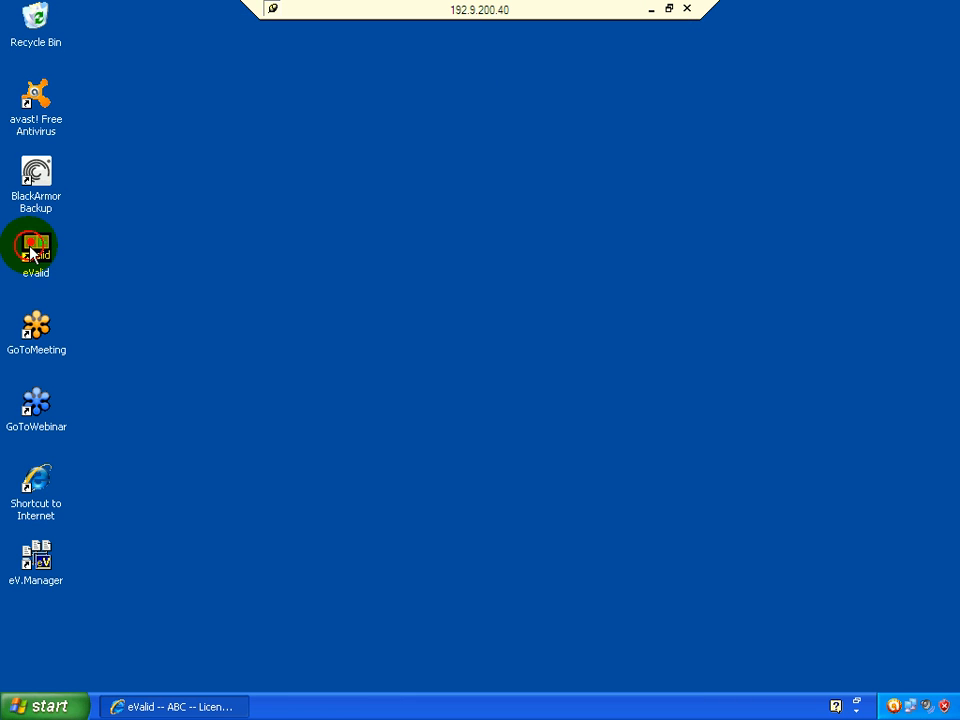
double_click(31, 254)
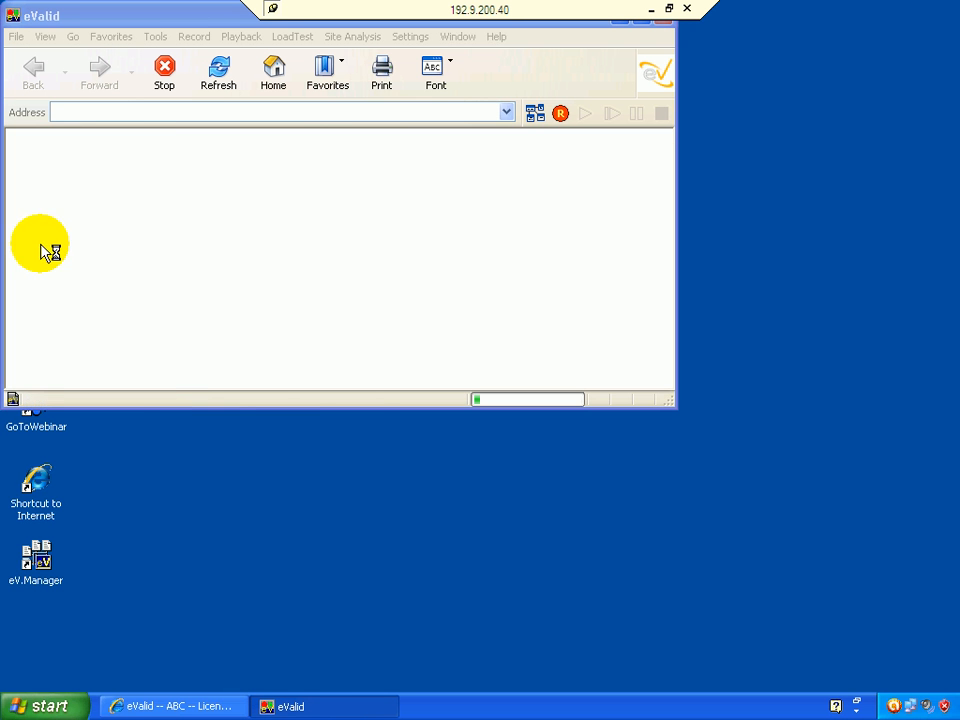
Check the owner, license type and expiration date in eValid's License Info, then close it
left_click(498, 38)
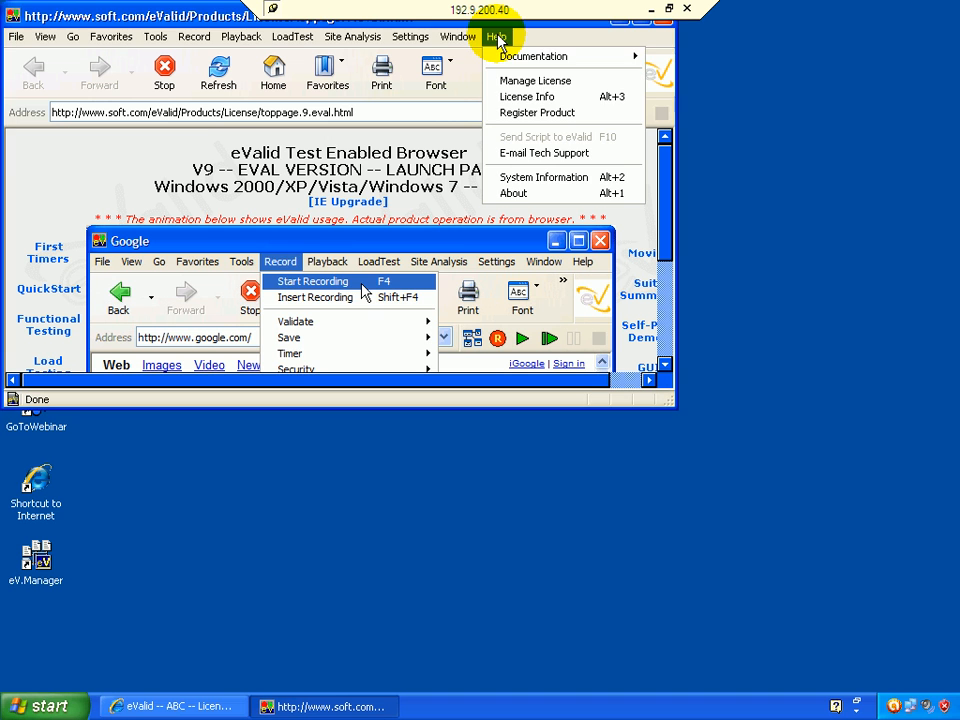
left_click(525, 96)
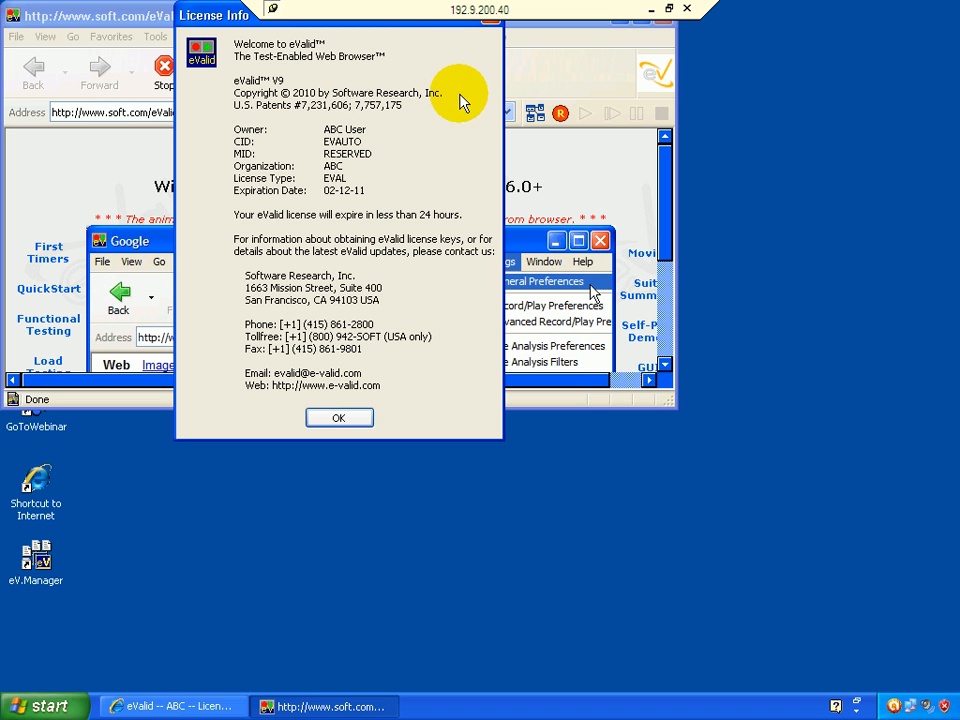
left_click(492, 17)
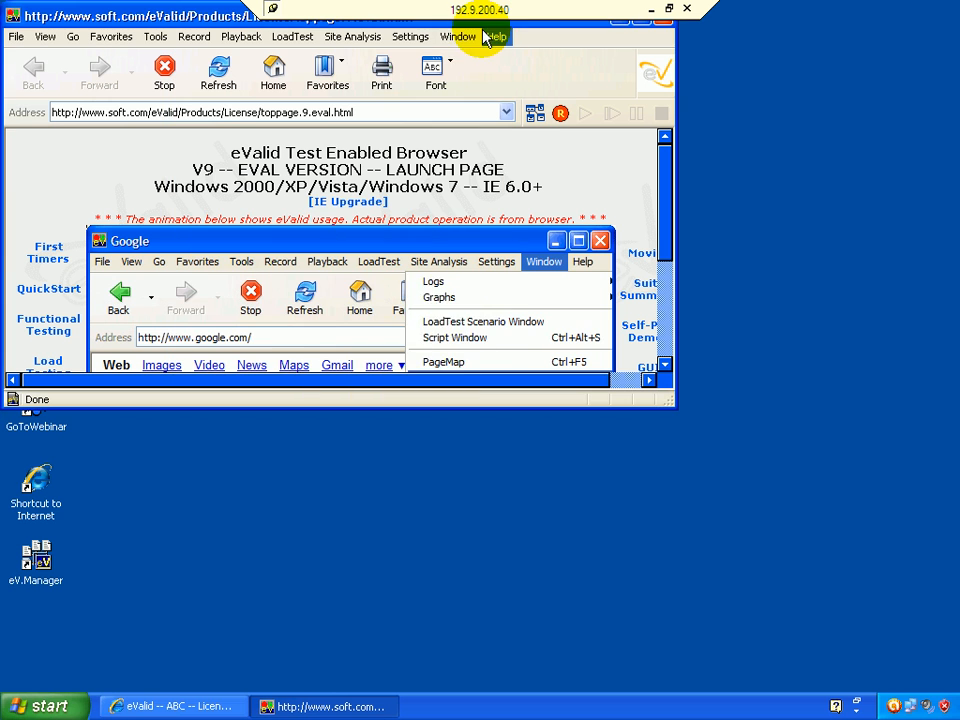